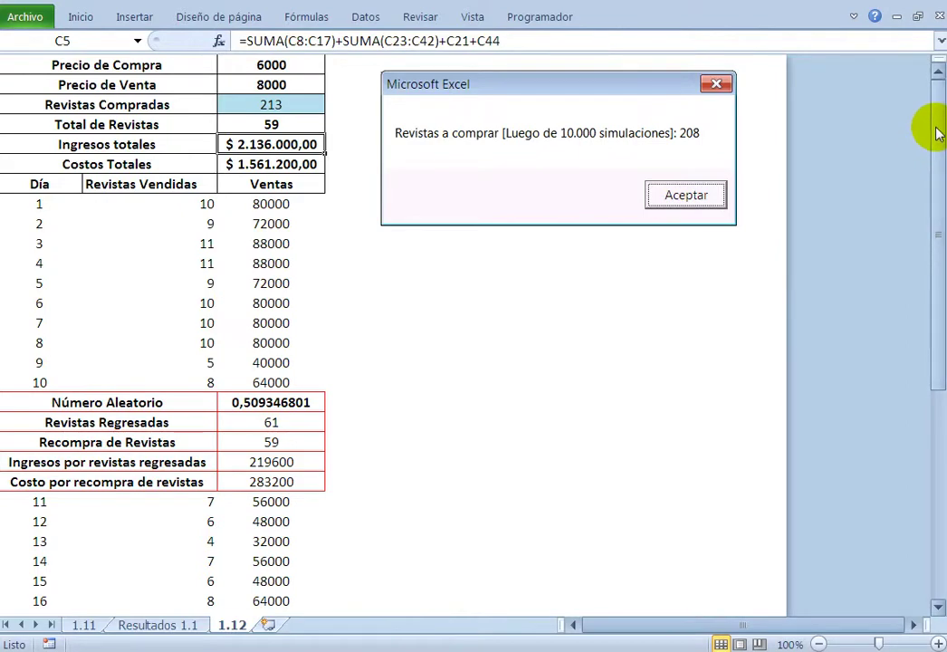
Scroll through the sheet and open the Visual Basic editor from the Programador tab.
drag(937, 143, 941, 357)
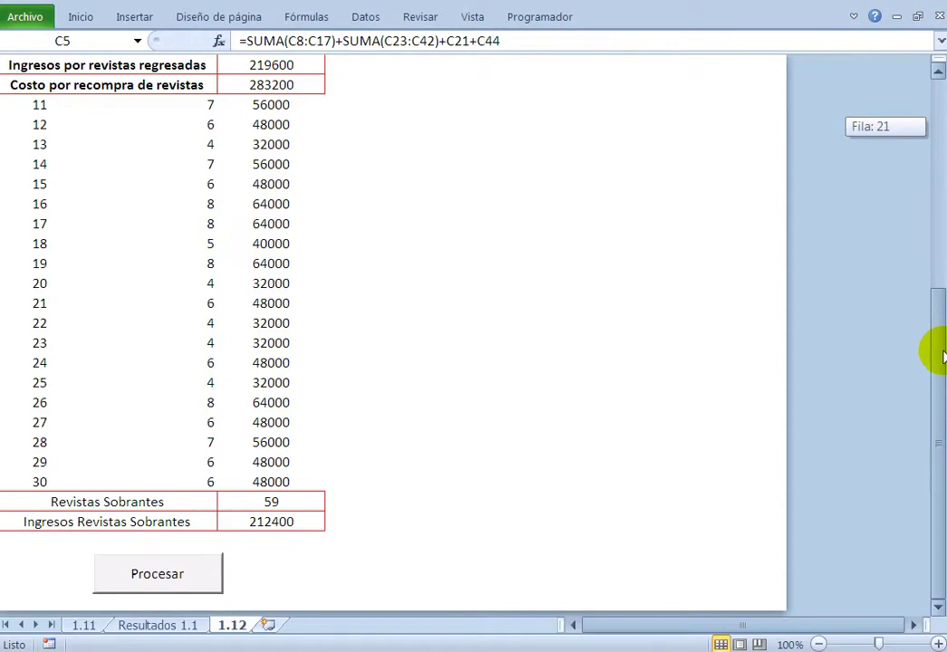
drag(941, 357, 940, 118)
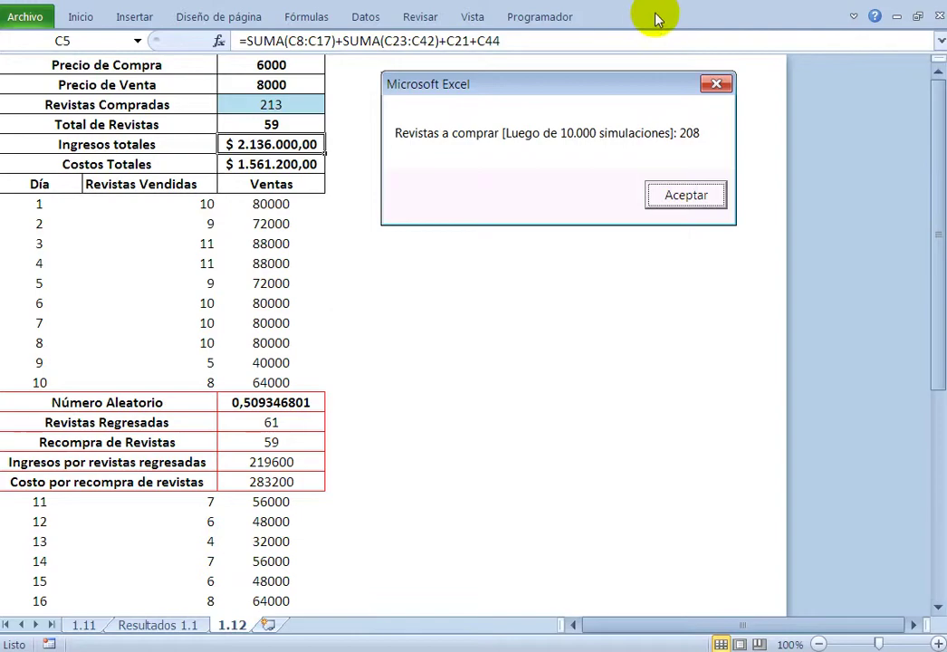
click(558, 18)
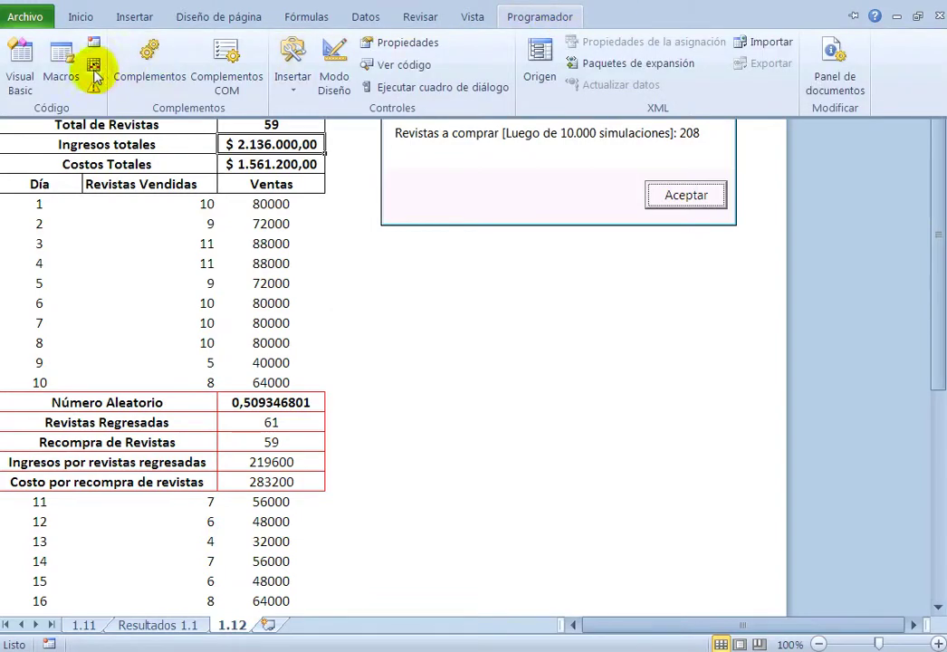
click(22, 71)
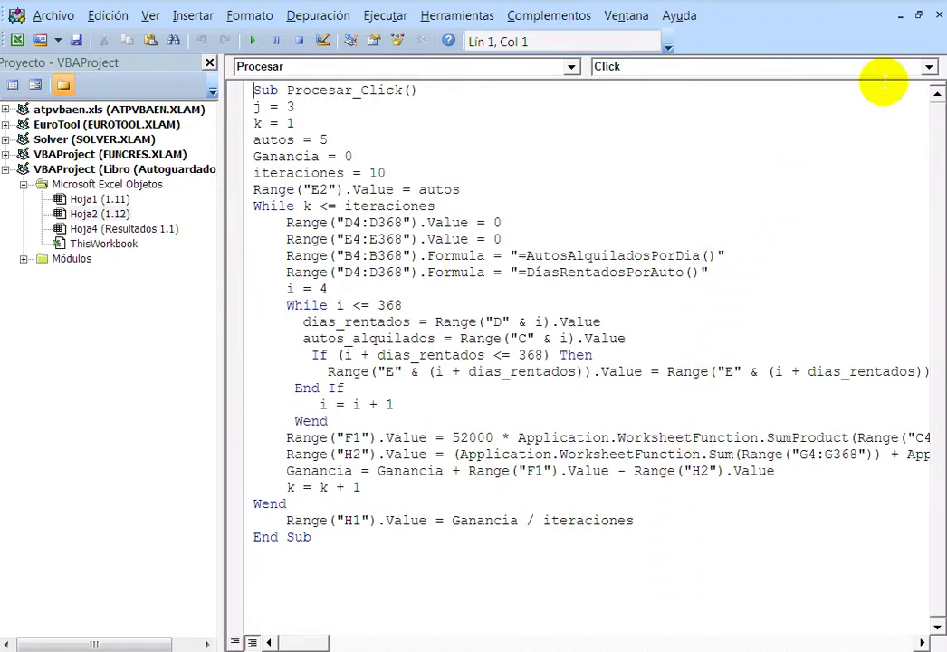
Review the DemandaDiez and DemandaVeinte functions in Módulo1, leaving no code windows open.
click(938, 18)
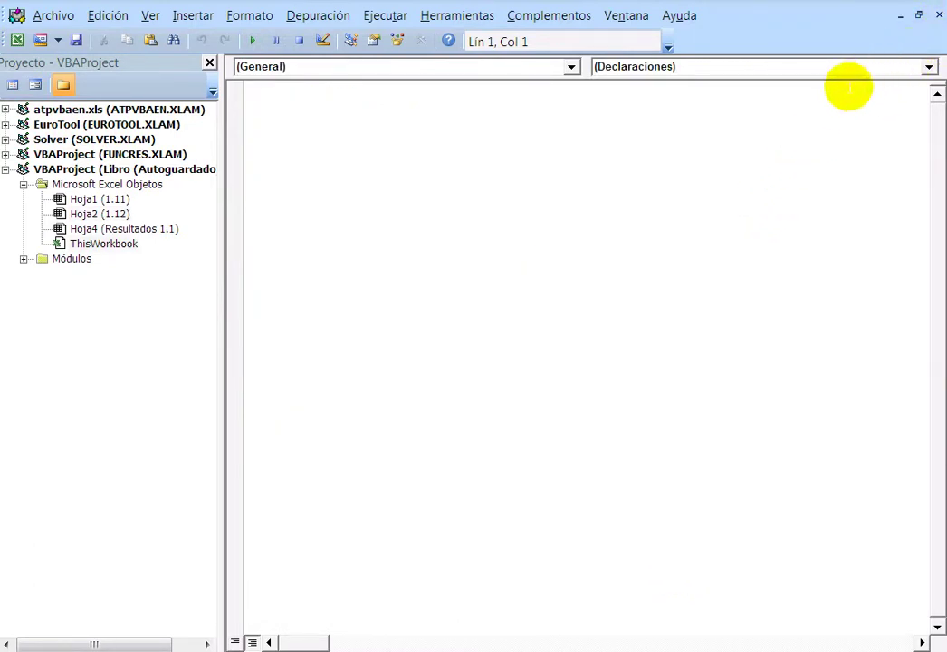
click(24, 259)
double_click(87, 275)
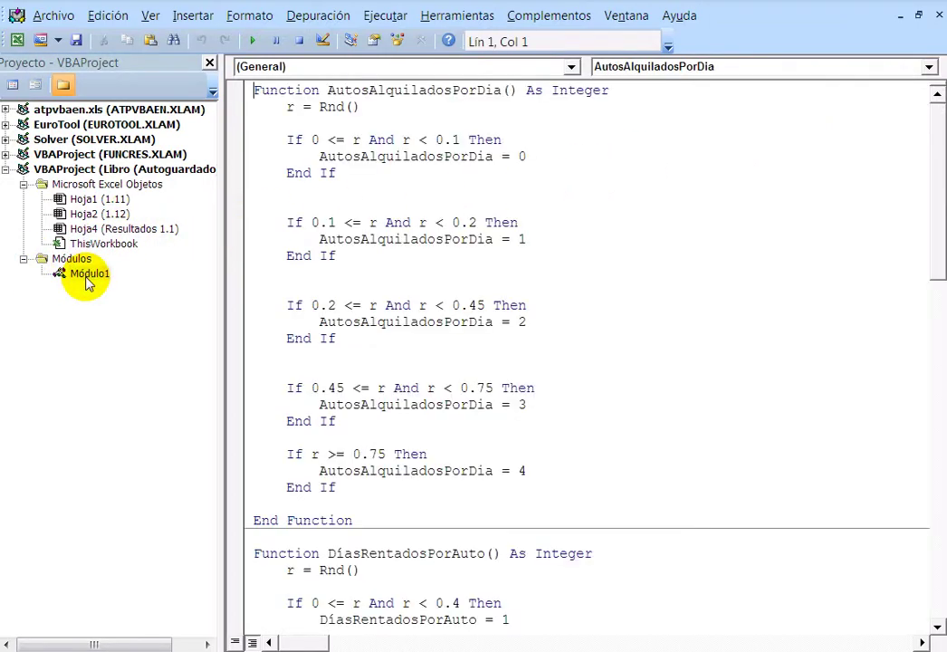
drag(942, 137, 939, 489)
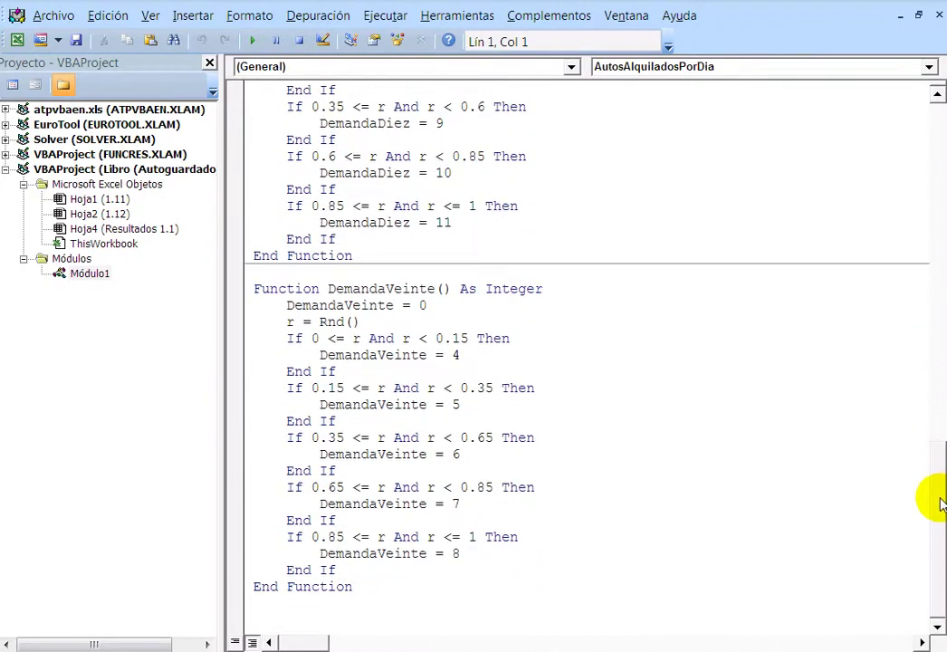
click(939, 17)
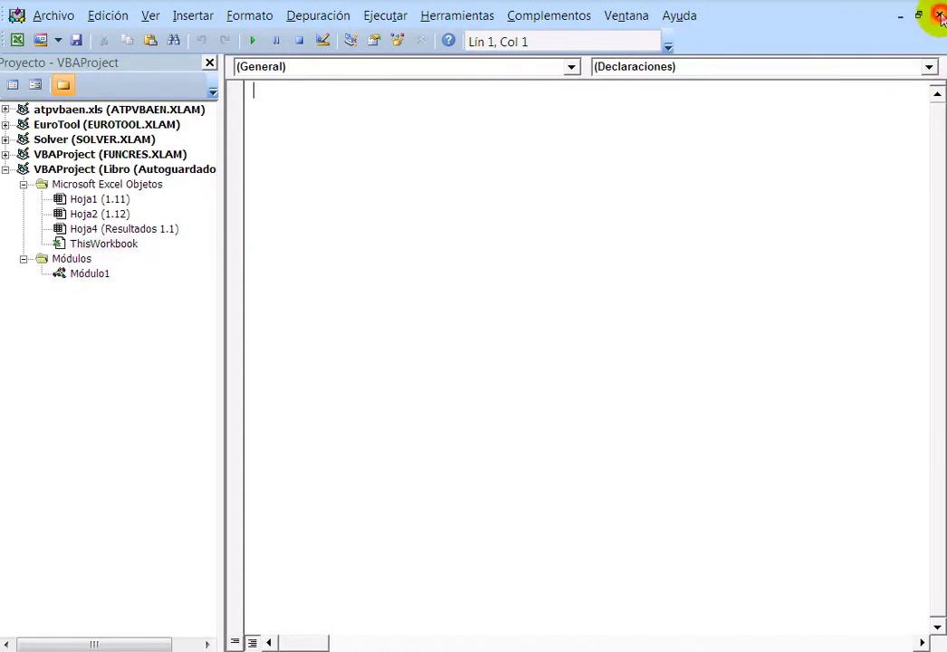
click(938, 16)
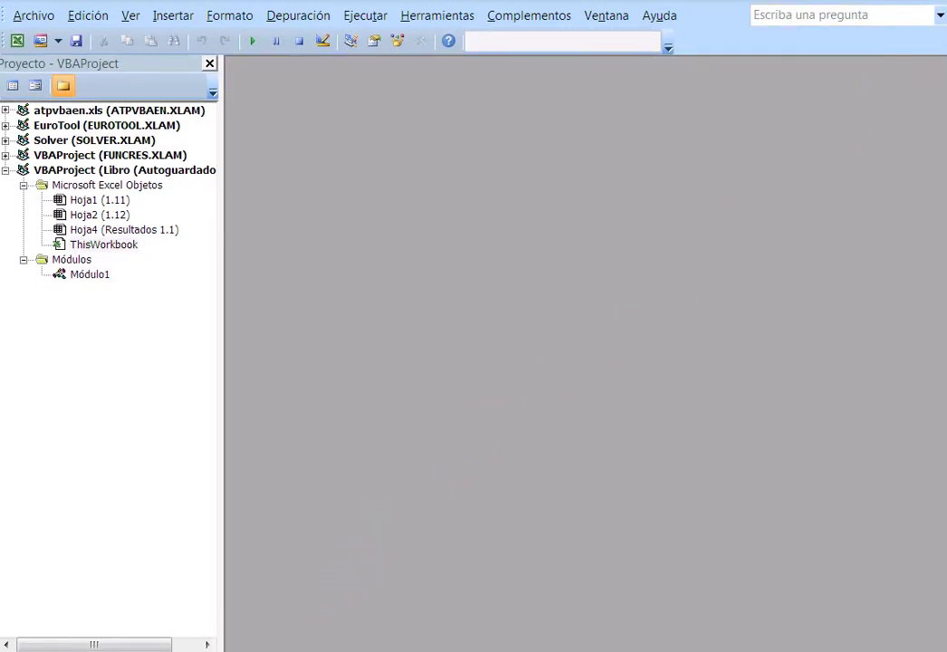
click(357, 604)
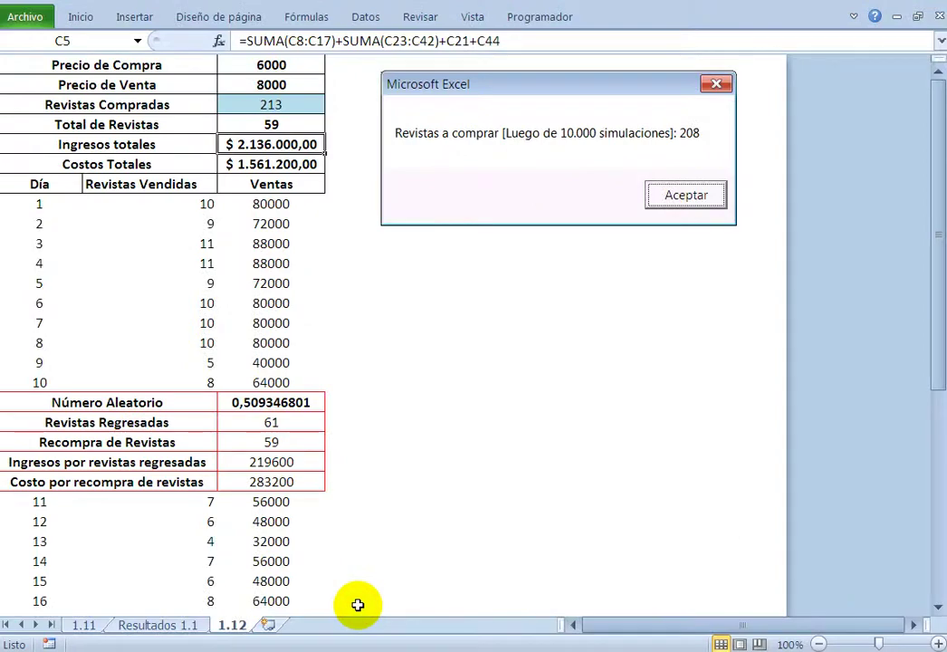
double_click(198, 204)
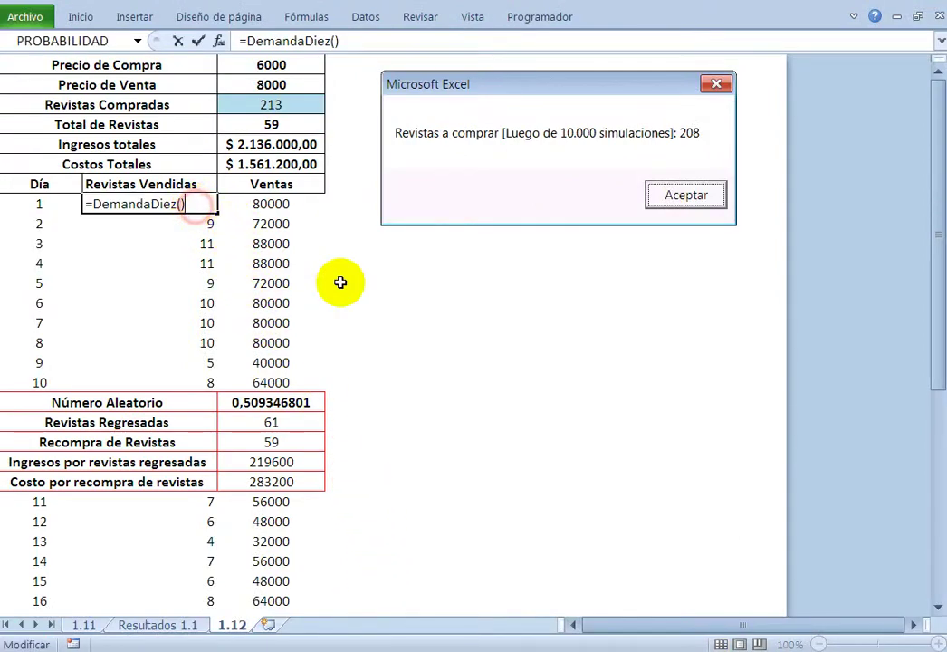
key(Escape)
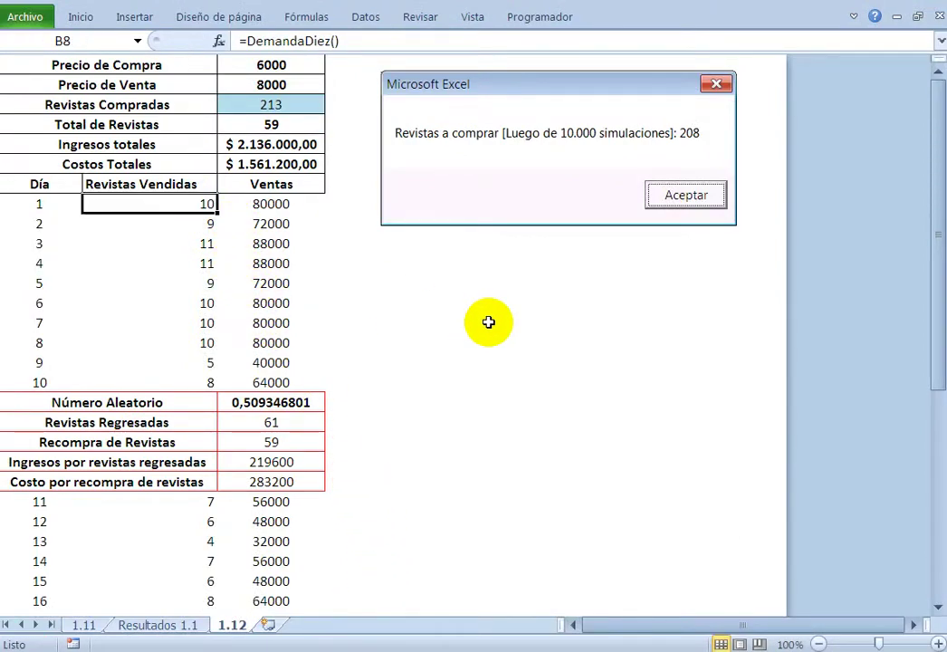
double_click(172, 381)
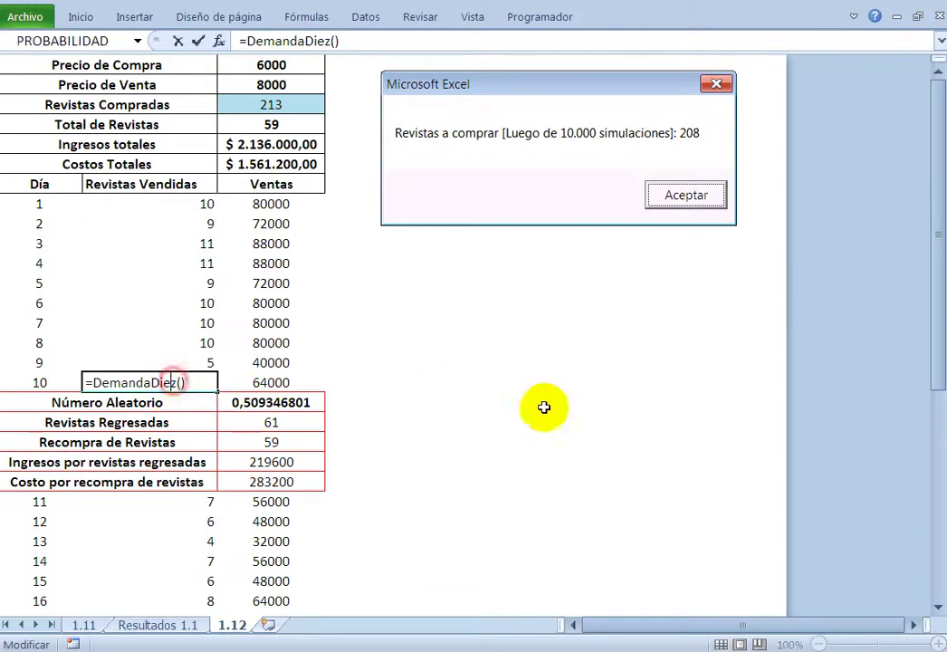
key(Escape)
scroll(705, 424, down, 3)
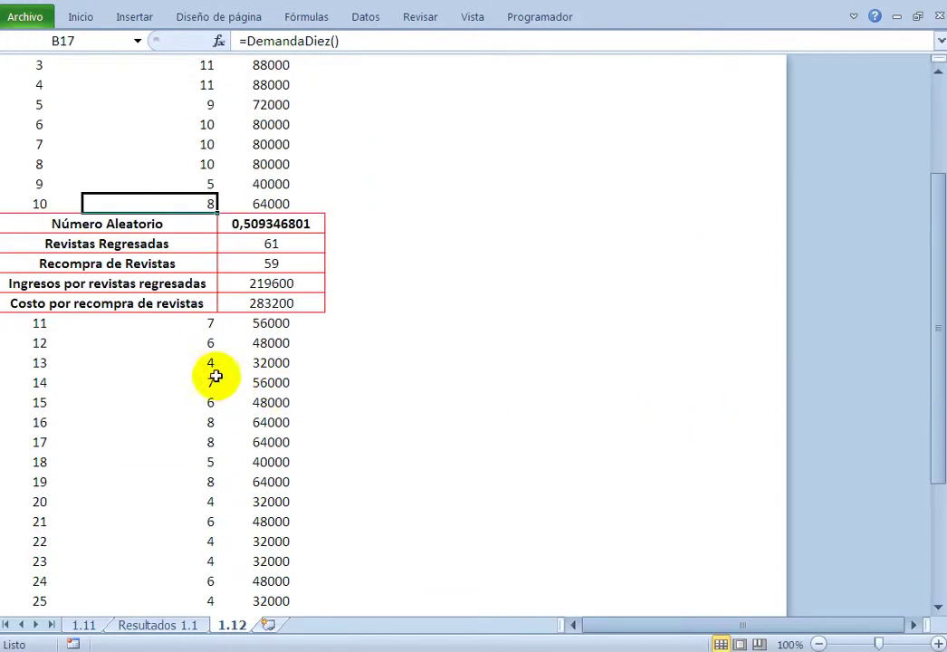
double_click(160, 322)
key(Escape)
scroll(619, 402, down, 7)
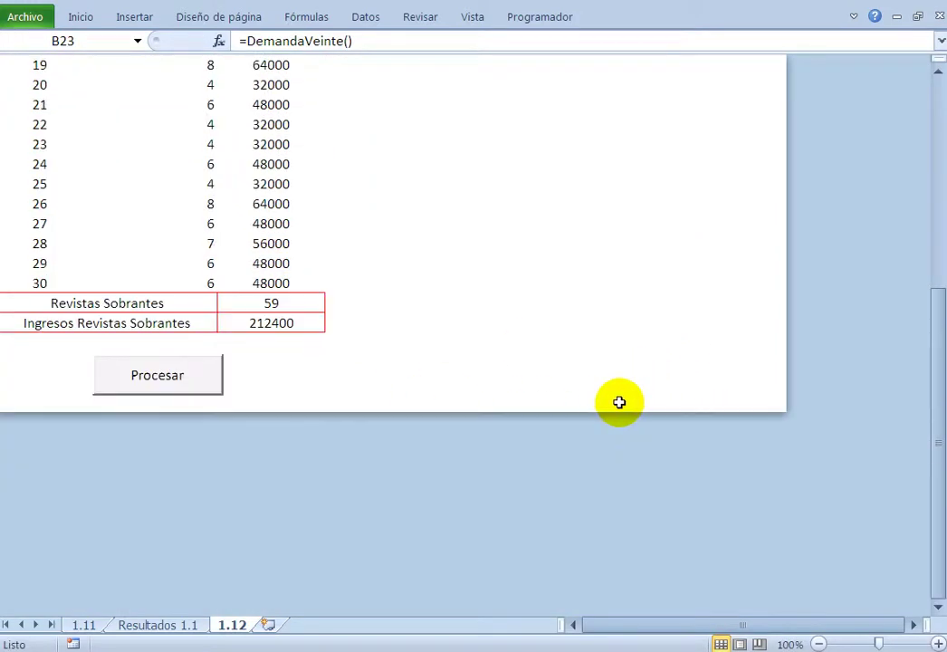
double_click(185, 283)
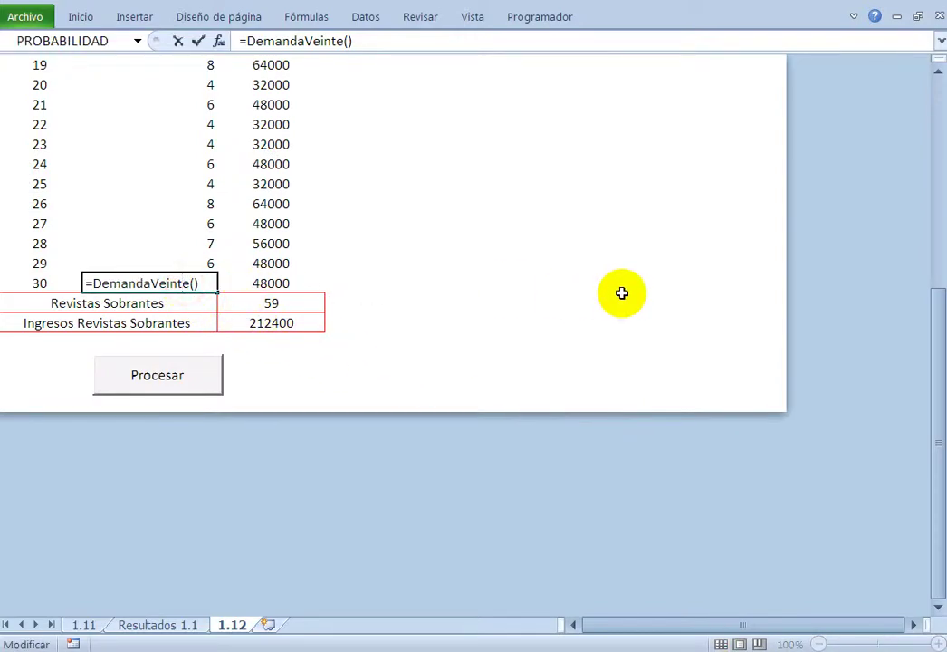
key(Escape)
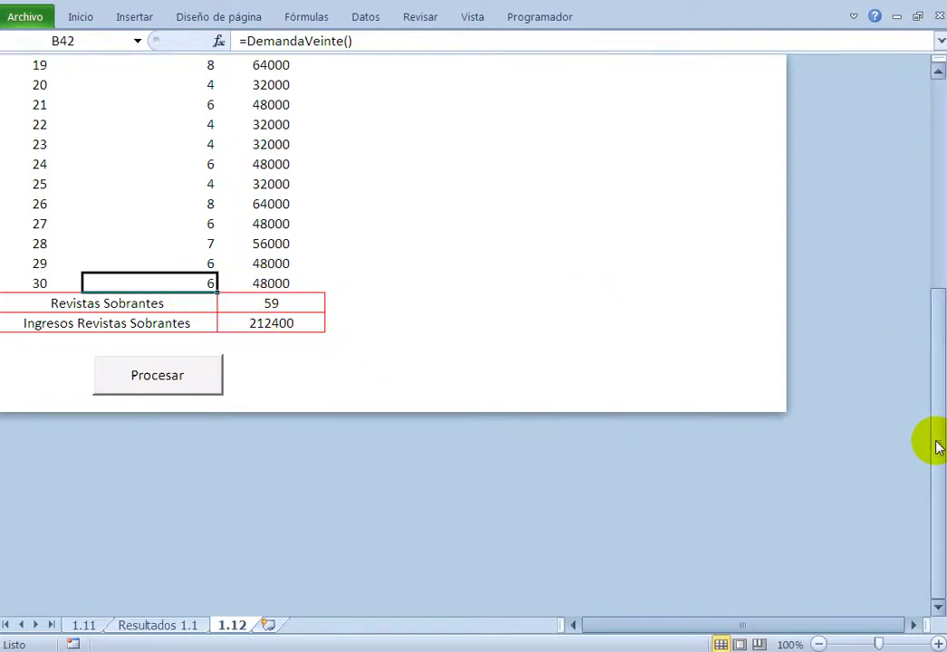
drag(937, 447, 927, 219)
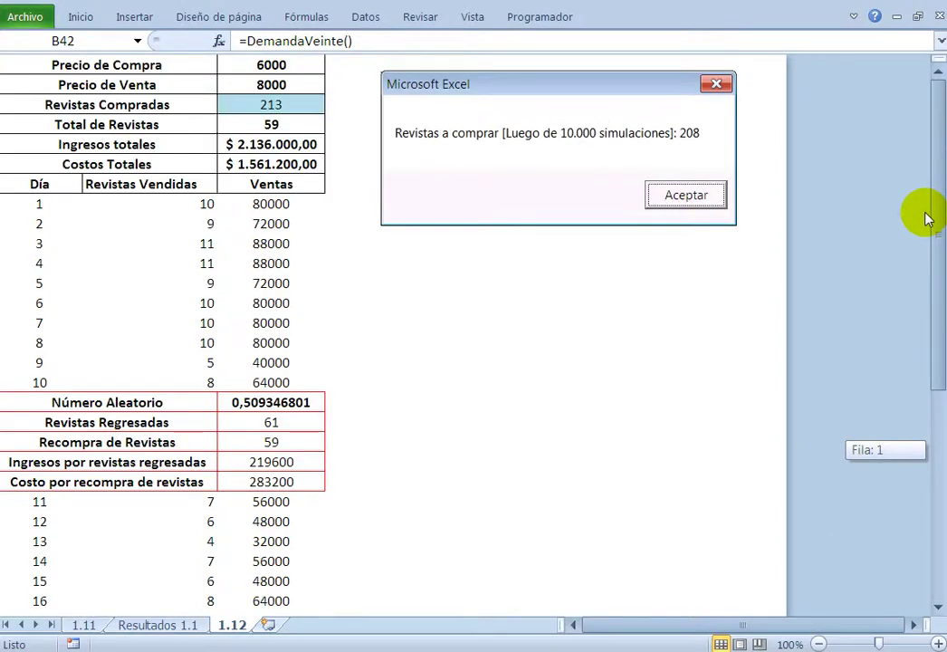
double_click(297, 125)
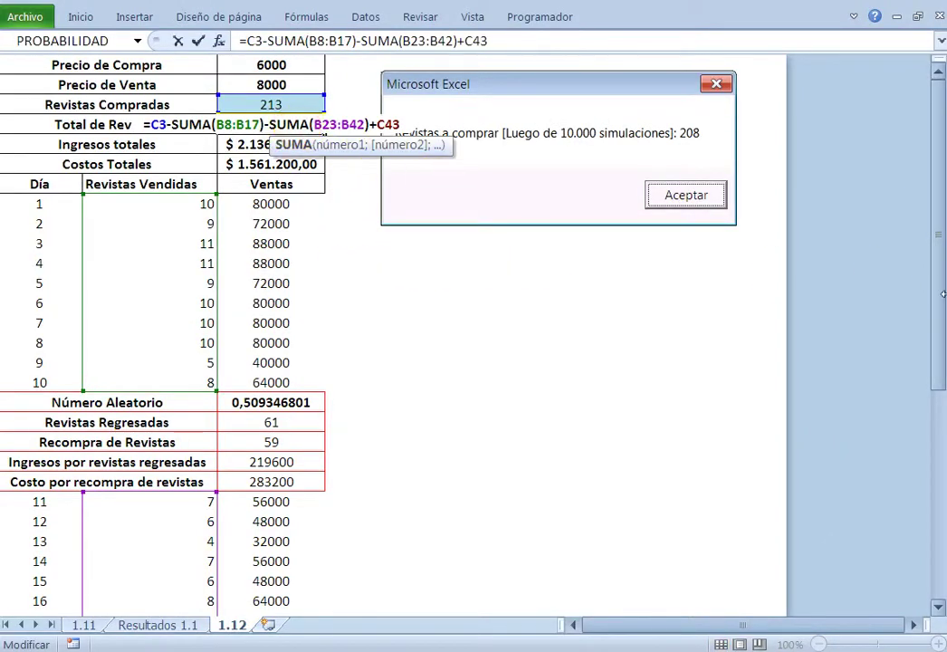
drag(936, 258, 941, 471)
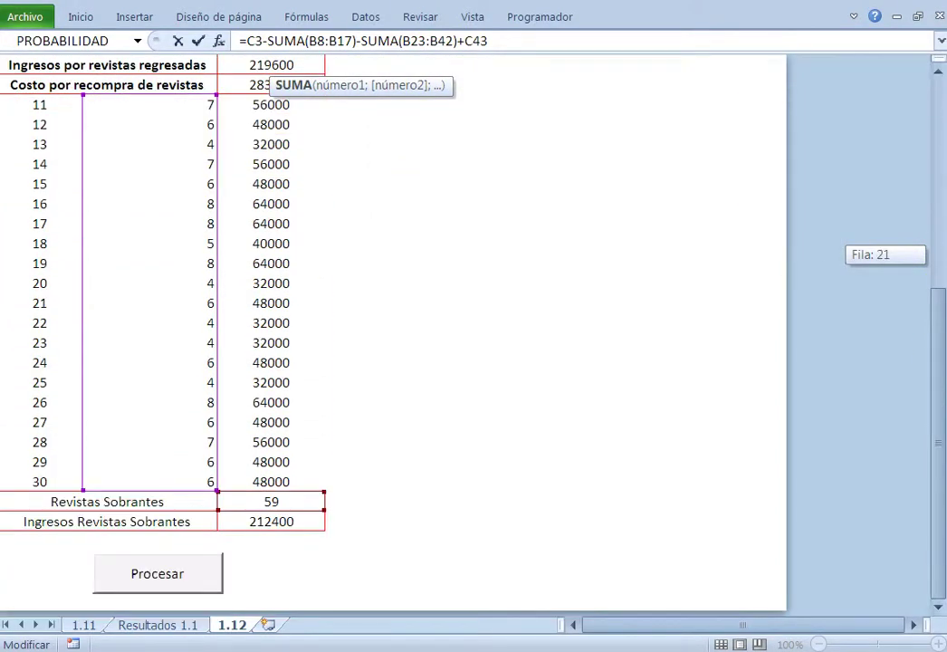
drag(942, 471, 938, 259)
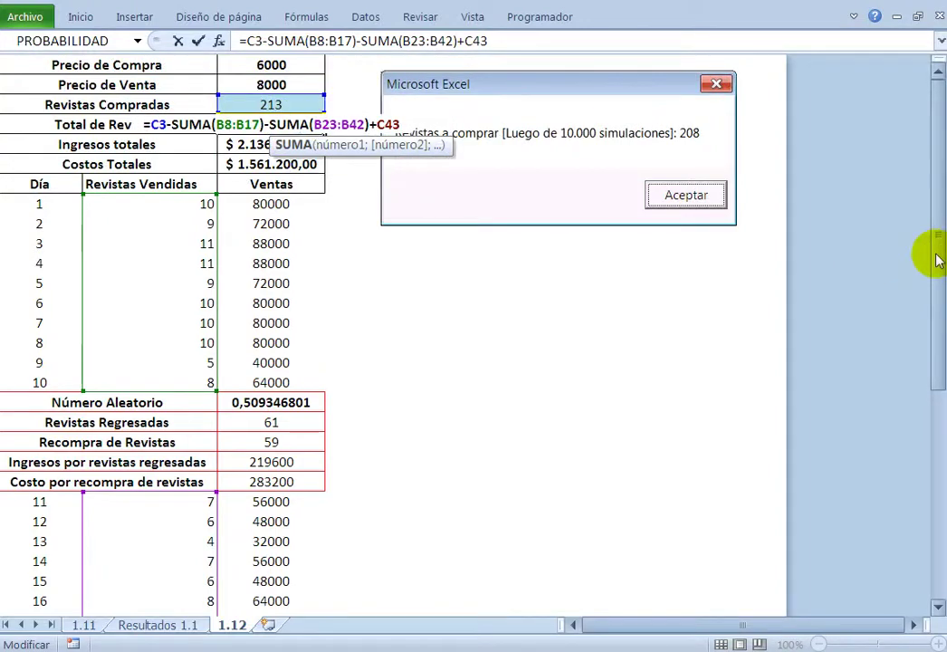
double_click(299, 150)
mouse_move(932, 196)
mouse_down()
mouse_move(939, 438)
mouse_move(941, 176)
mouse_up()
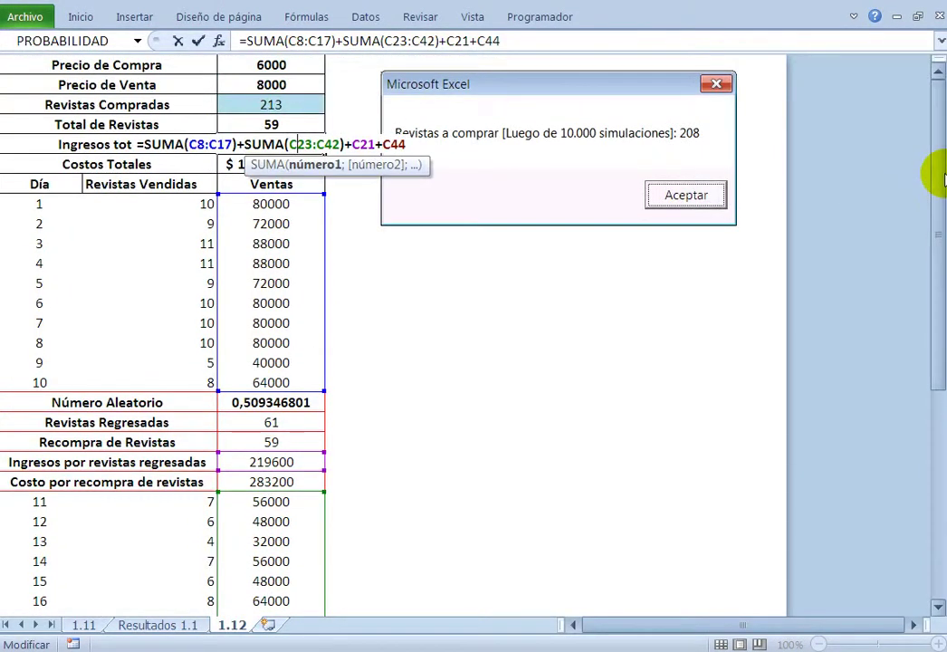
double_click(311, 164)
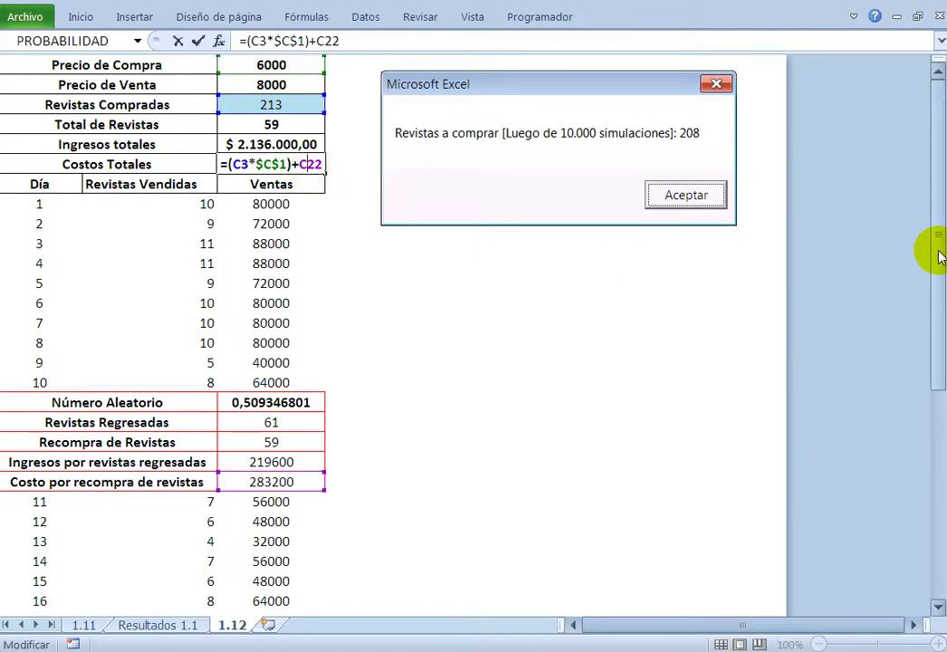
mouse_move(938, 256)
mouse_down()
mouse_move(939, 443)
mouse_move(934, 237)
mouse_up()
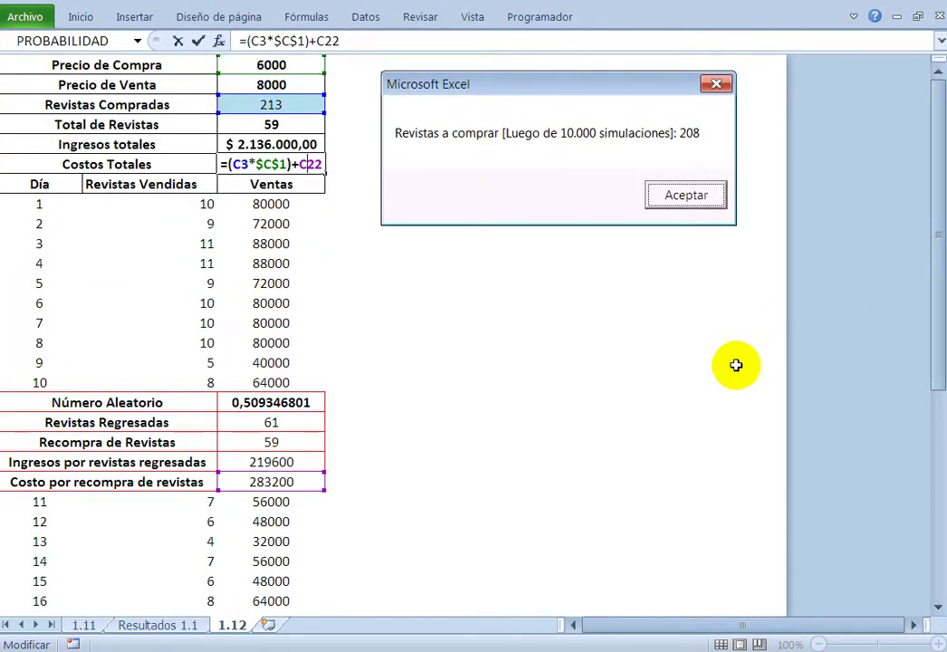
key(Escape)
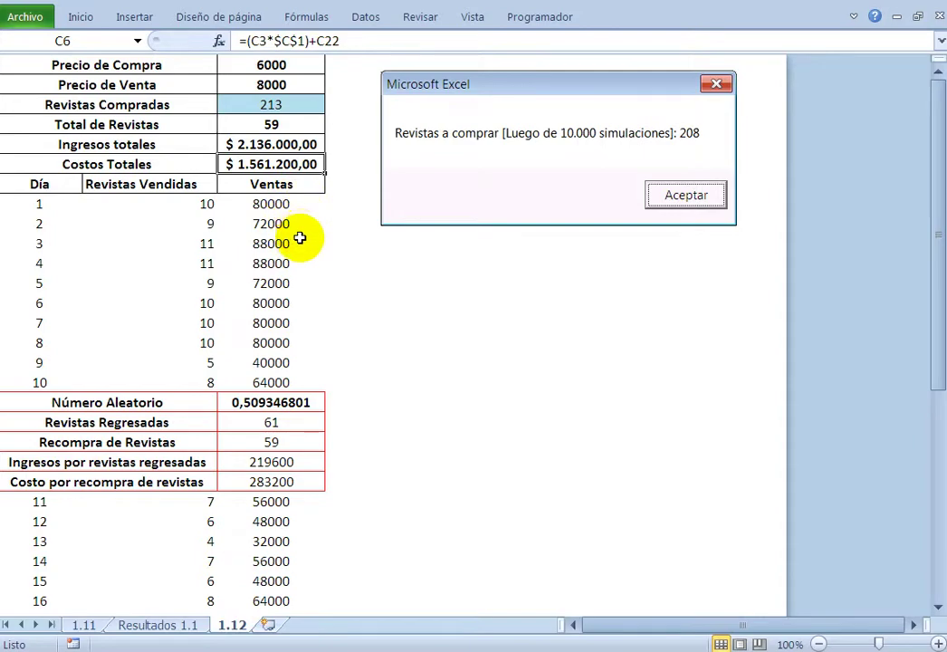
double_click(286, 206)
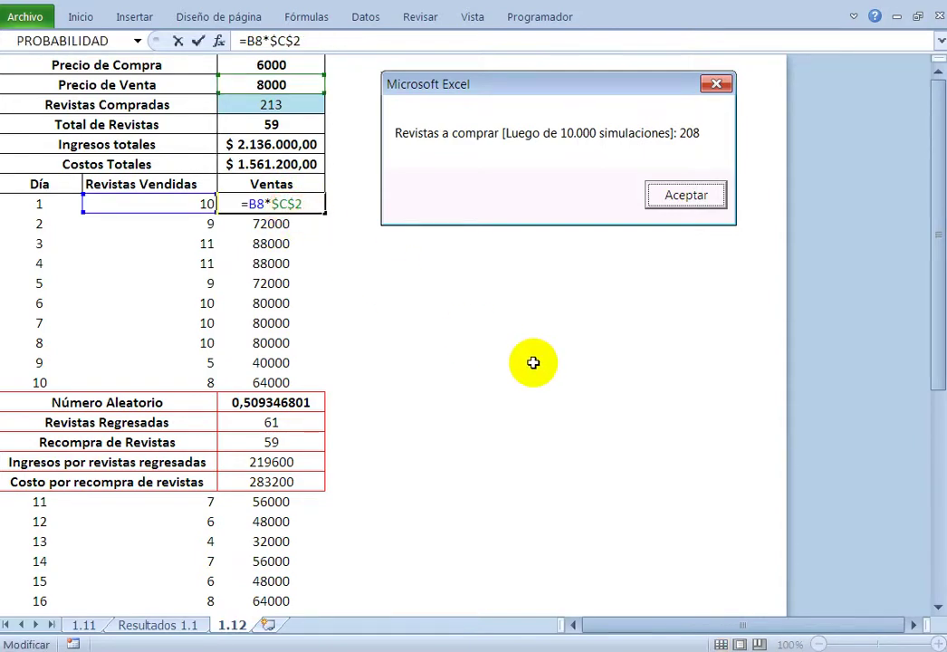
key(Escape)
click(276, 404)
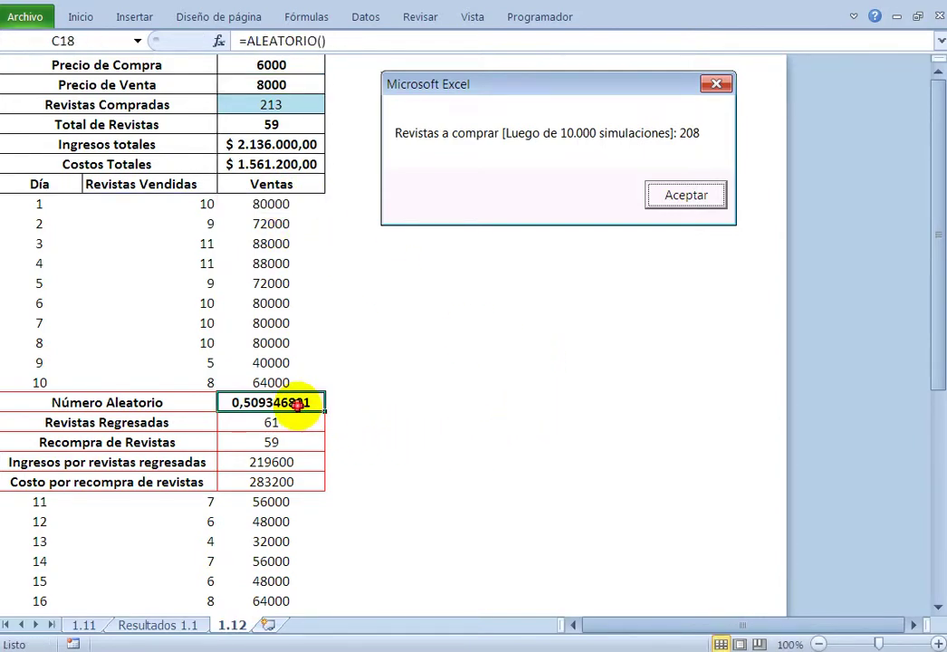
key(F2)
key(Escape)
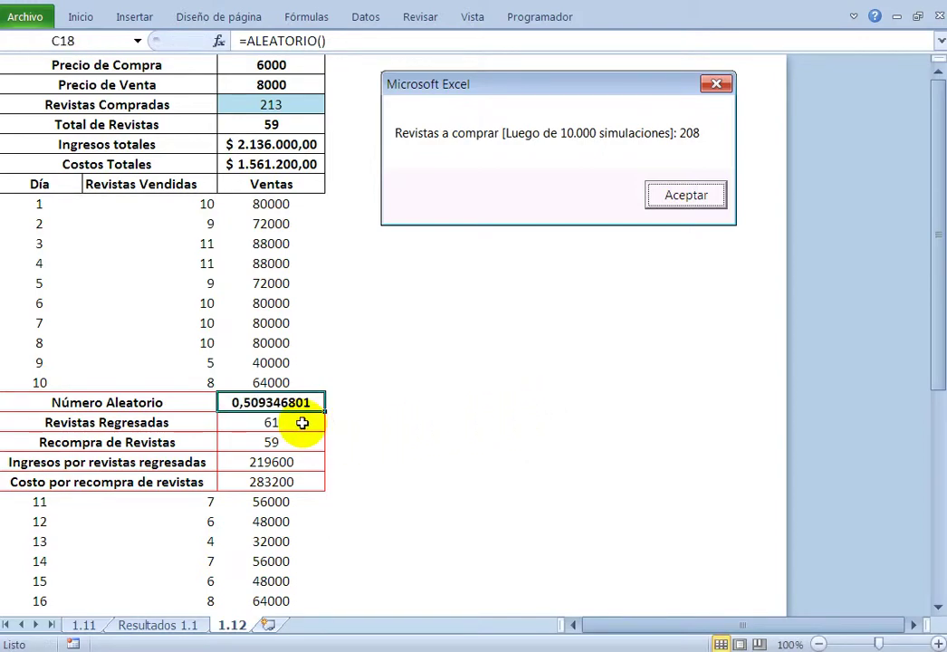
click(301, 421)
key(F2)
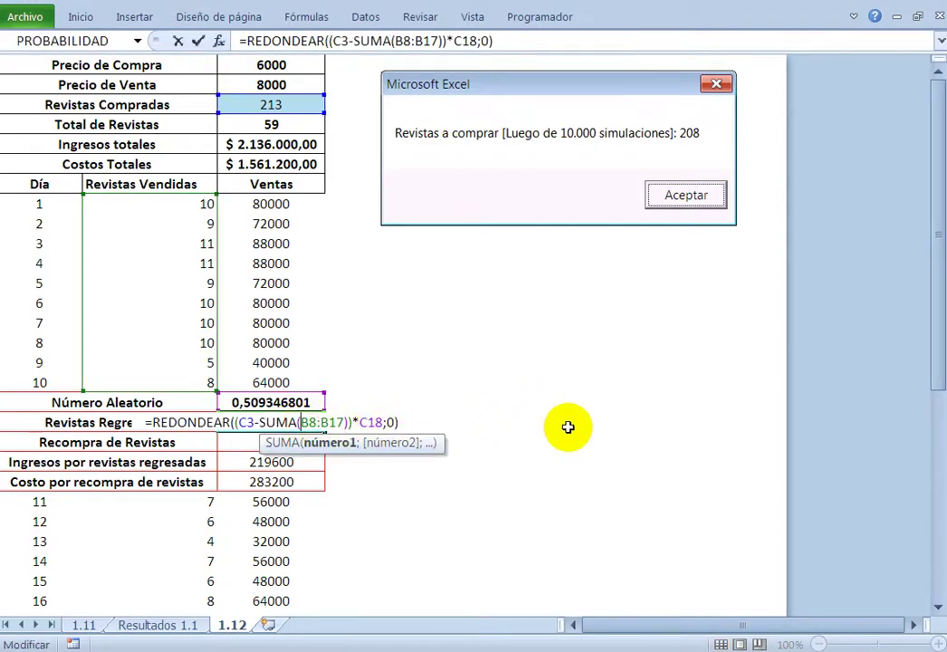
key(Escape)
double_click(313, 443)
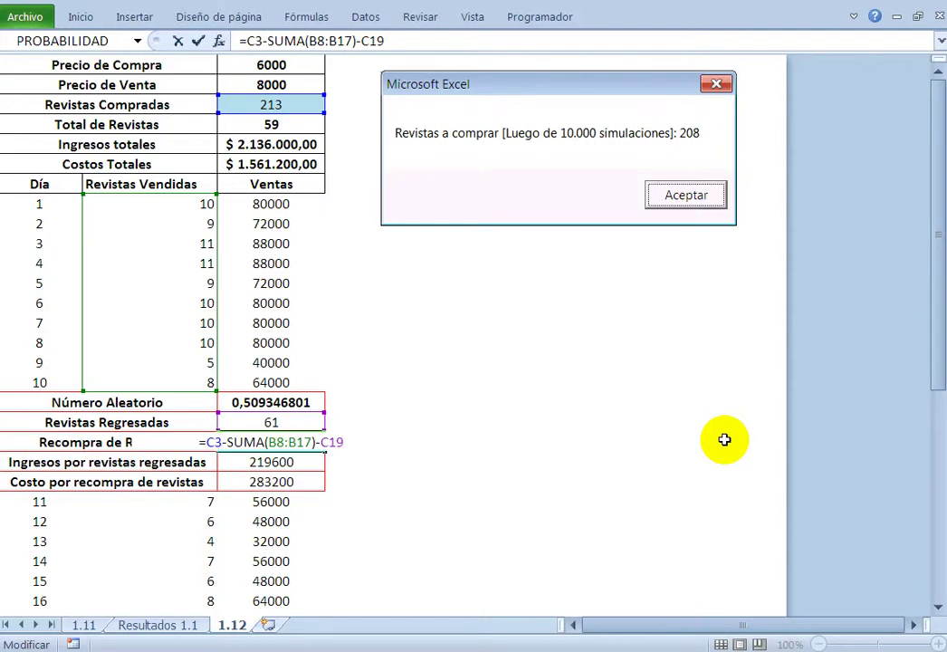
key(Escape)
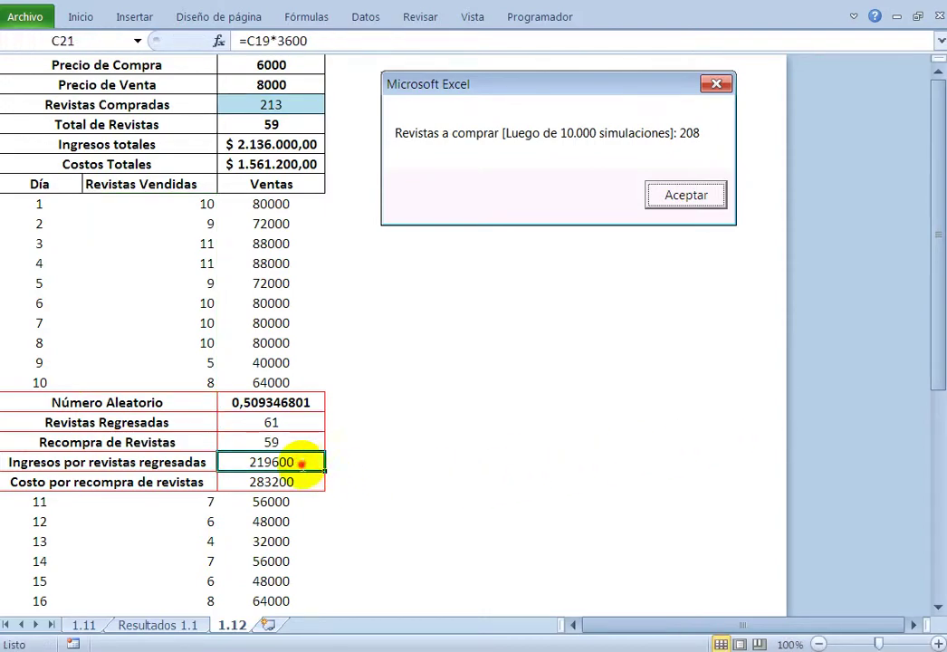
double_click(313, 463)
key(Escape)
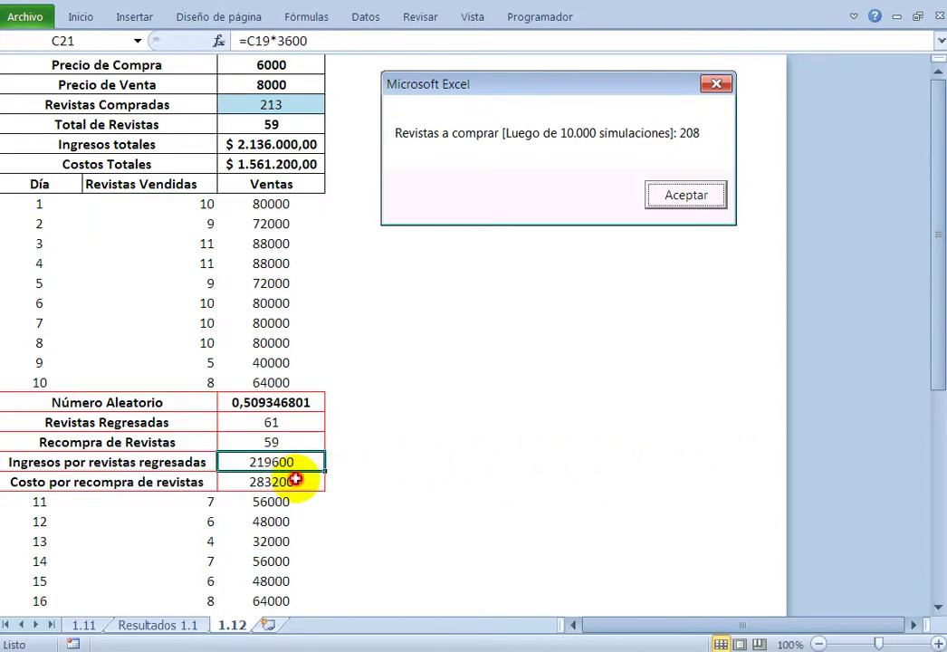
double_click(297, 480)
key(Escape)
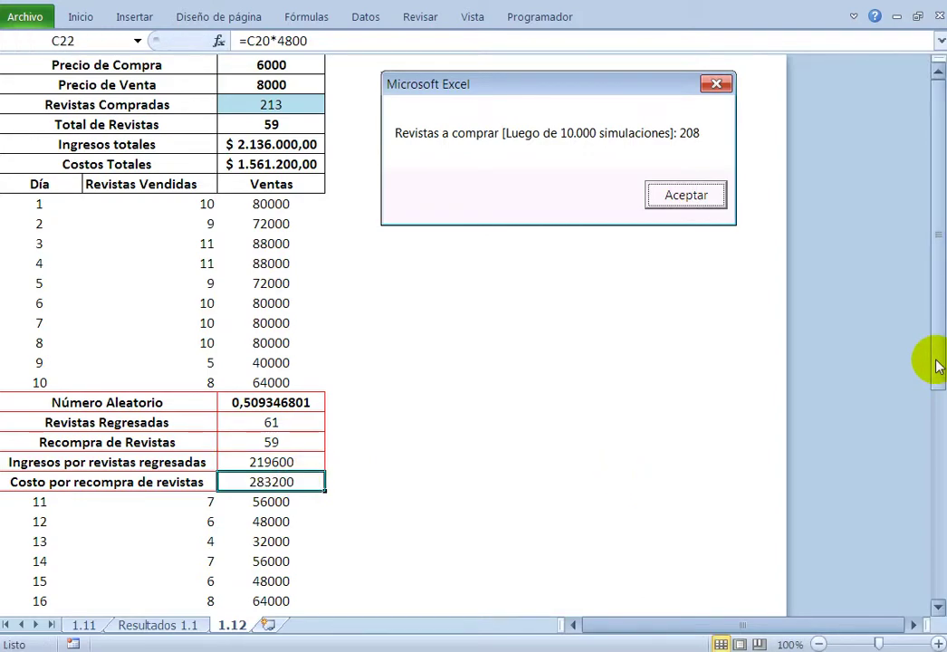
drag(938, 362, 937, 376)
click(299, 521)
double_click(302, 521)
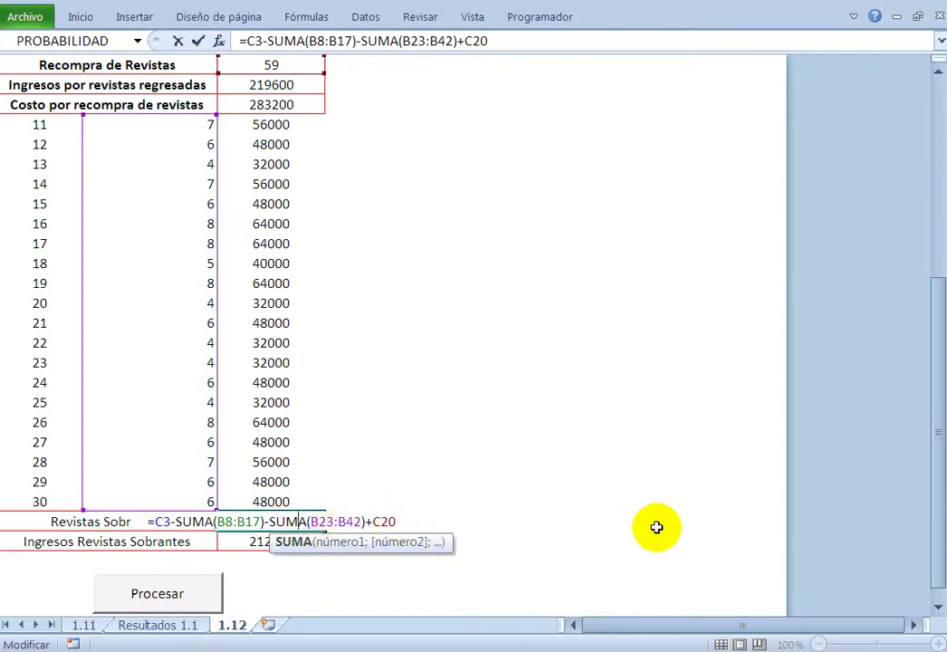
key(Escape)
click(302, 542)
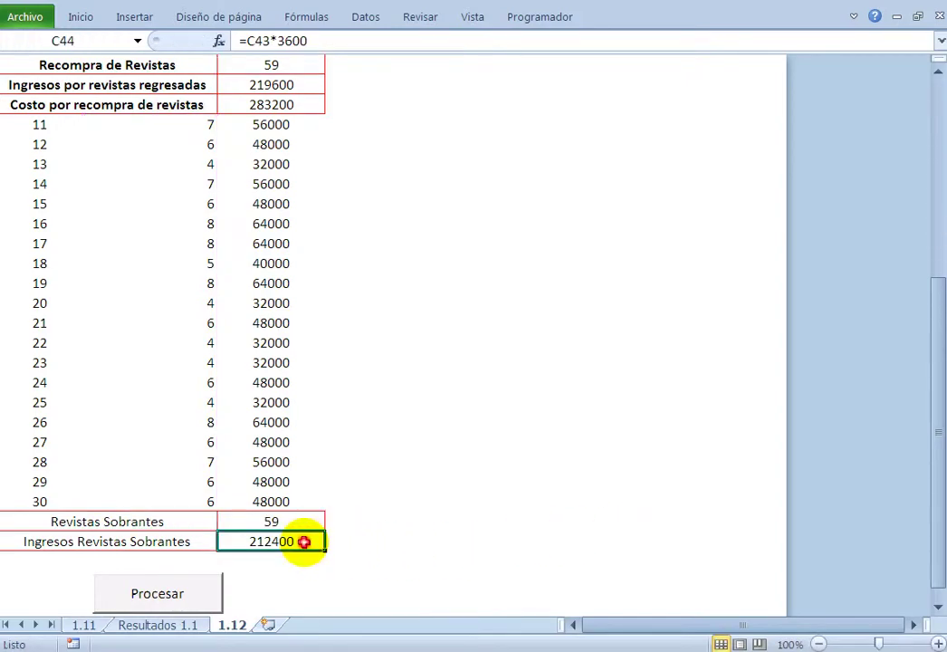
double_click(302, 542)
key(Escape)
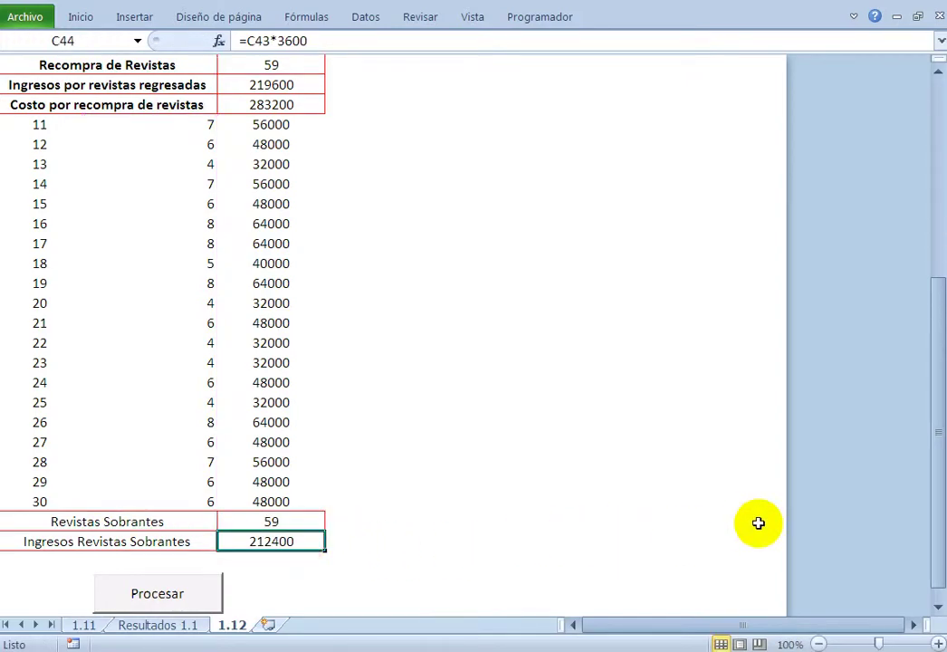
Run the Procesar simulation until it shows 20 leftover magazines and 72000 in leftover income.
click(195, 595)
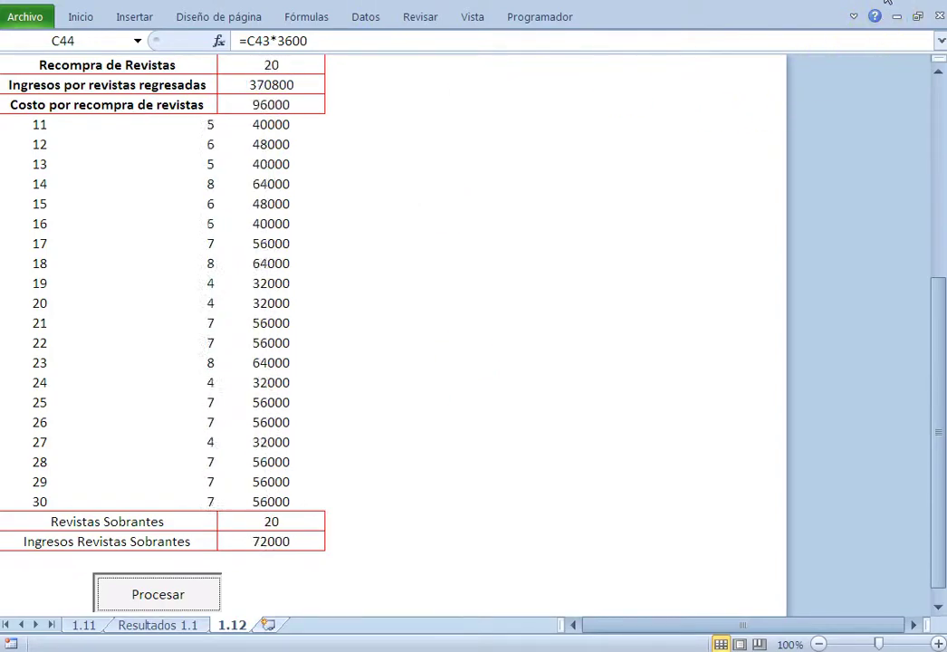
Let sheet 1.12's simulation recalculate to 100%, then check the hidden taskbar apps list.
right_click(729, 5)
click(793, 11)
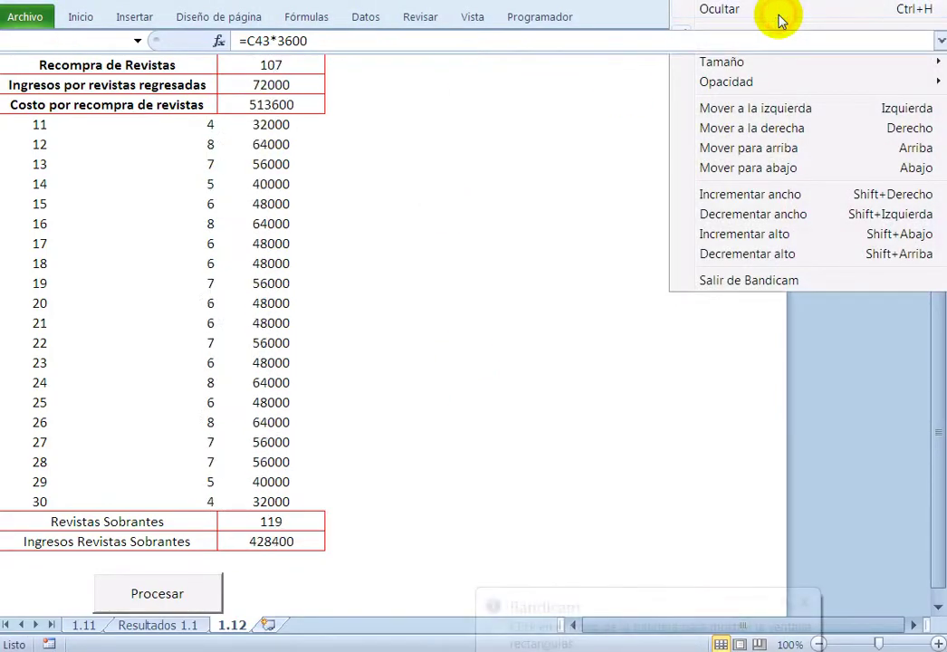
click(803, 602)
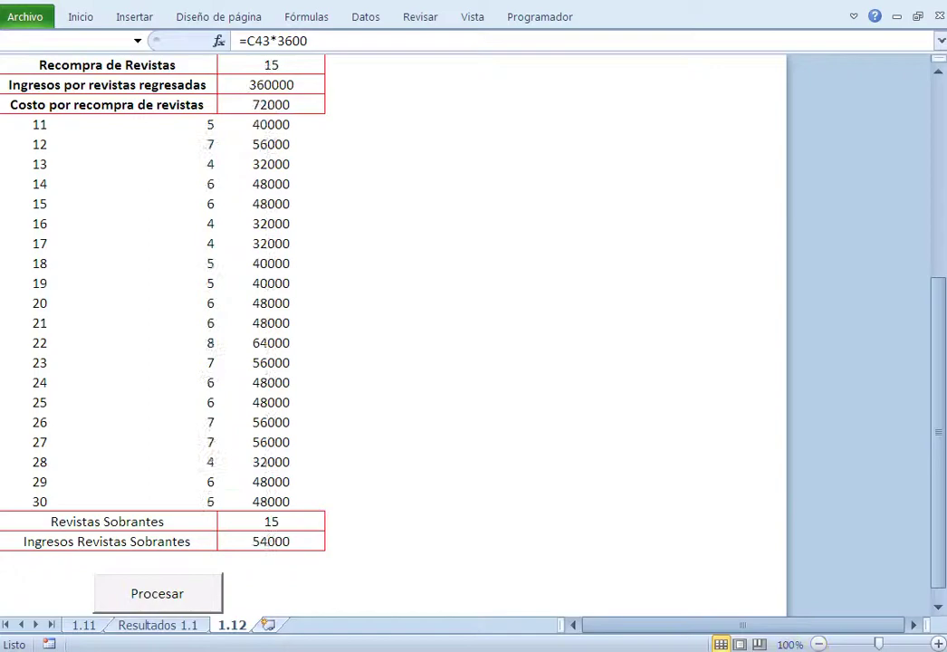
click(806, 648)
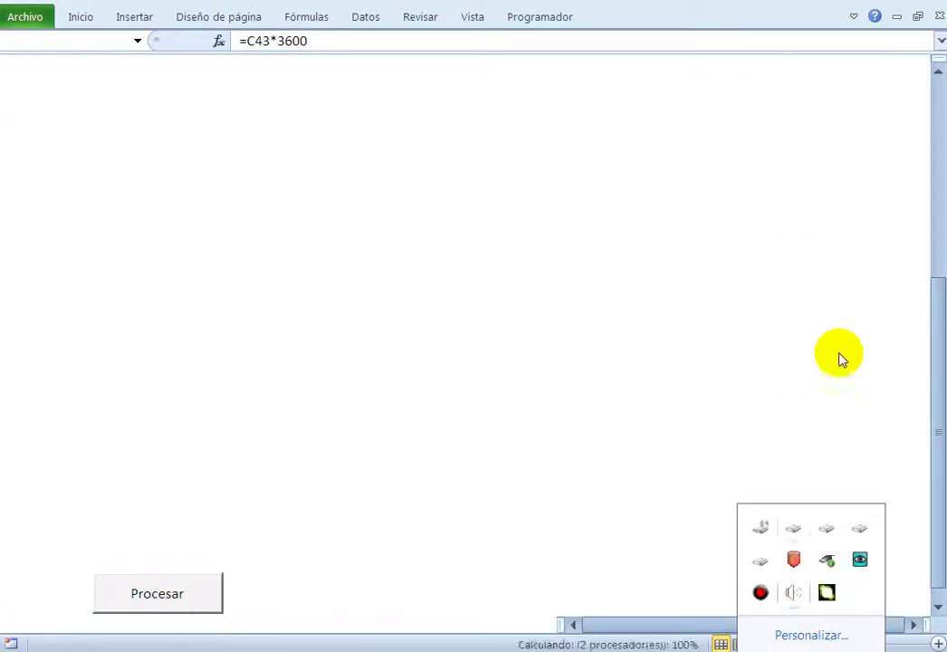